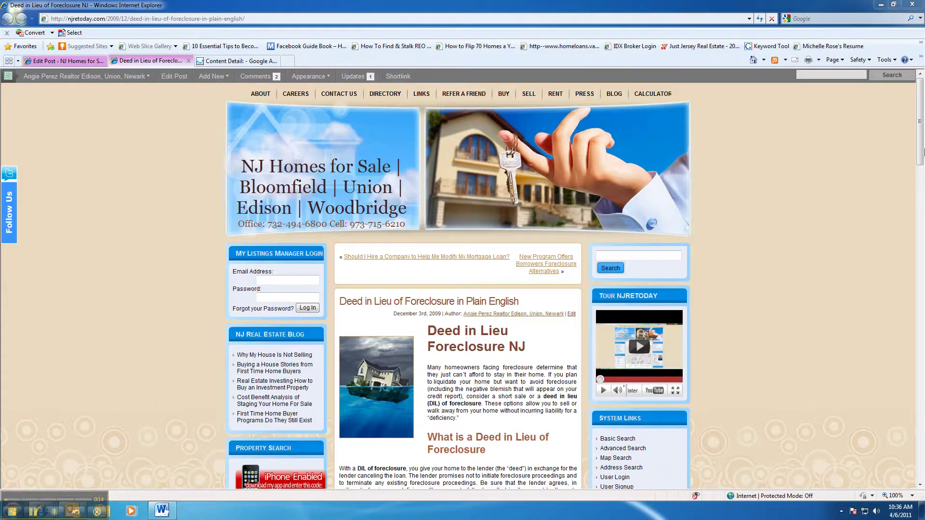
# Step: Check the early April pageviews on the graph in the Google Analytics content report for the Deed in Lieu of Foreclosure post
pyautogui.scroll(-2, 921, 155)
pyautogui.moveTo(921, 155); pyautogui.dragTo(901, 169)
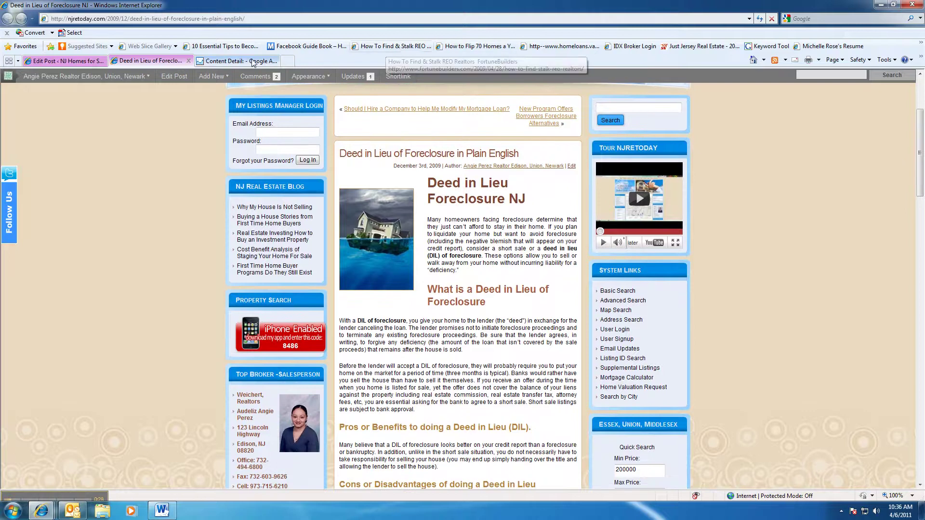
pyautogui.click(236, 61)
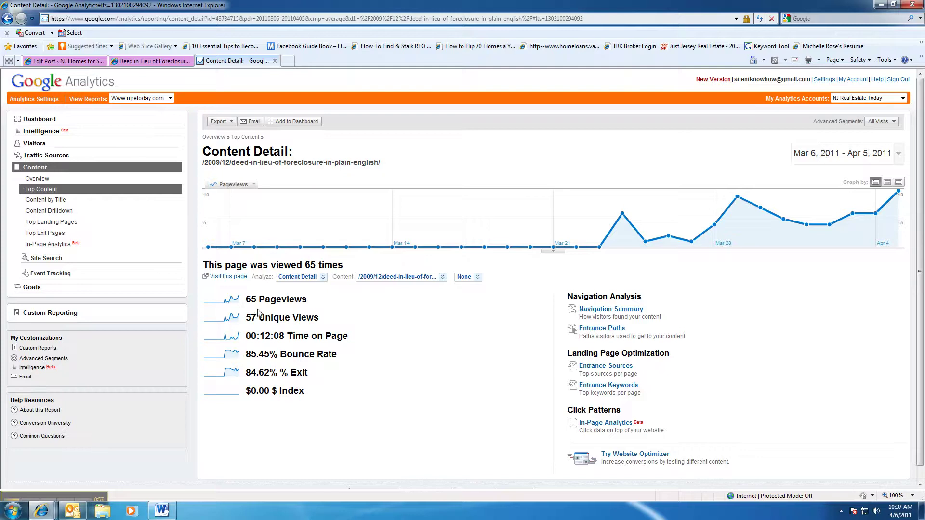
pyautogui.moveTo(865, 216)
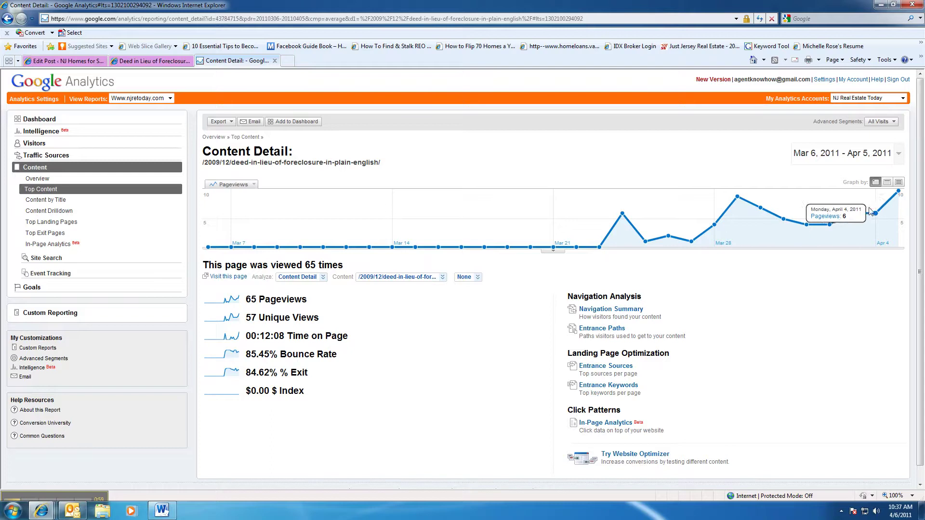
pyautogui.moveTo(905, 193)
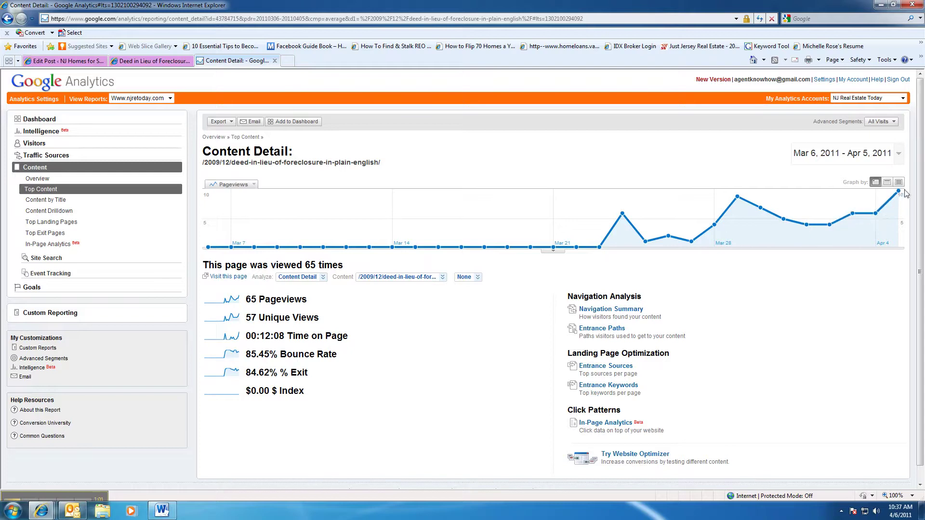
# Step: Read through the published Deed in Lieu of Foreclosure post, from its introduction to the tax liability section
pyautogui.click(133, 63)
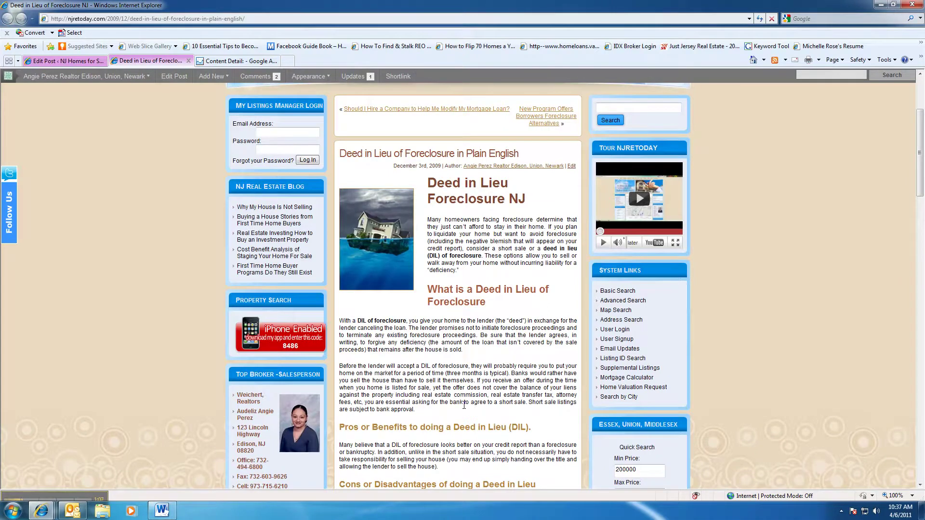
pyautogui.scroll(-4, 464, 406)
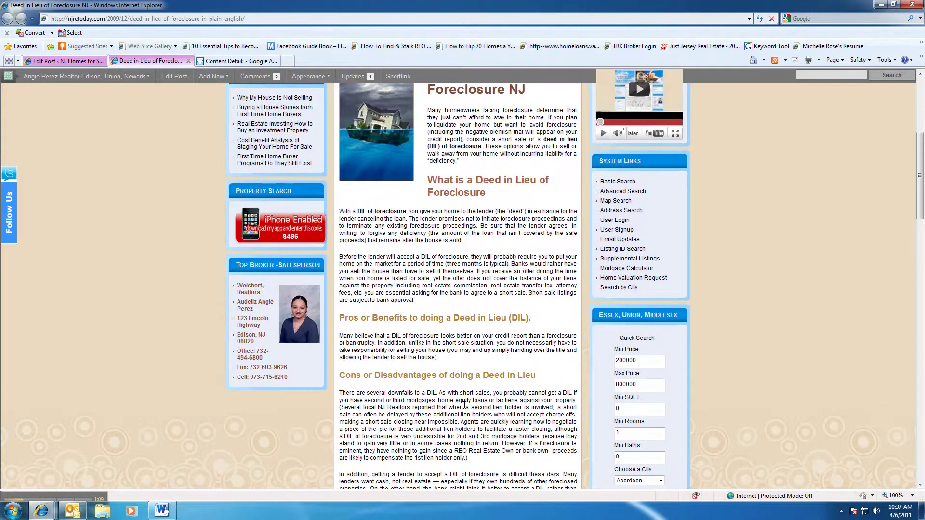
pyautogui.scroll(4, 464, 406)
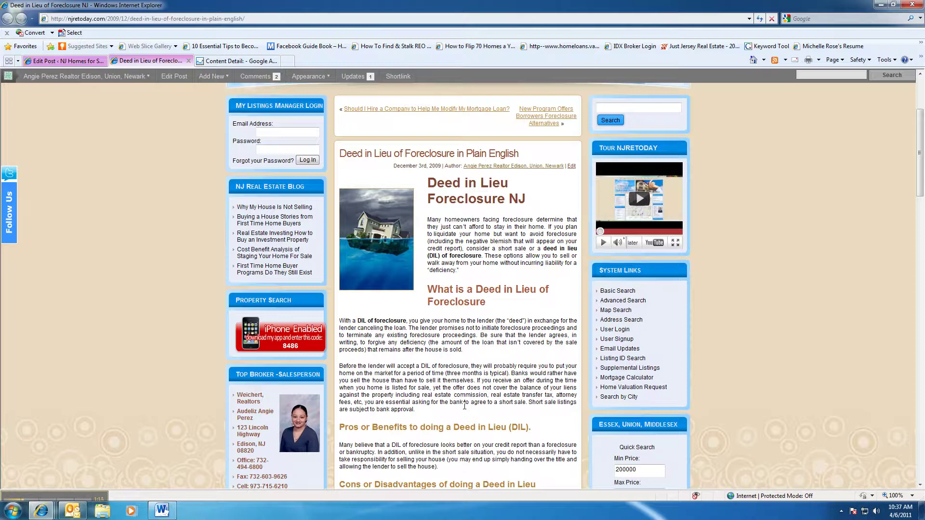
pyautogui.scroll(-2, 465, 406)
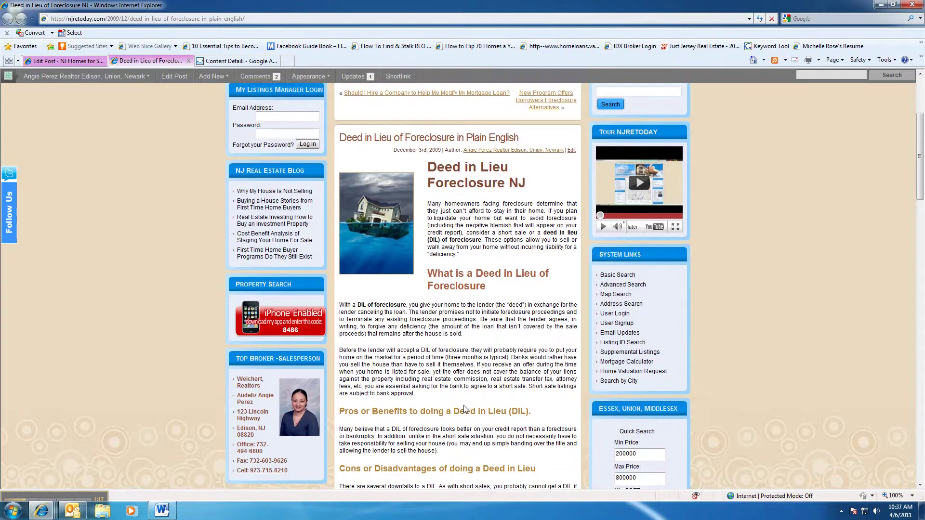
pyautogui.scroll(-12, 465, 409)
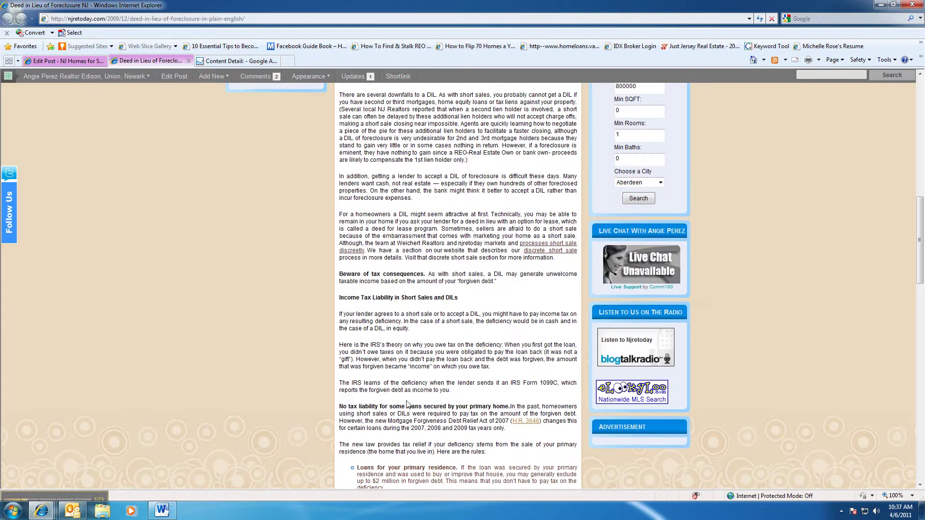
pyautogui.scroll(9, 407, 404)
pyautogui.scroll(10, 407, 402)
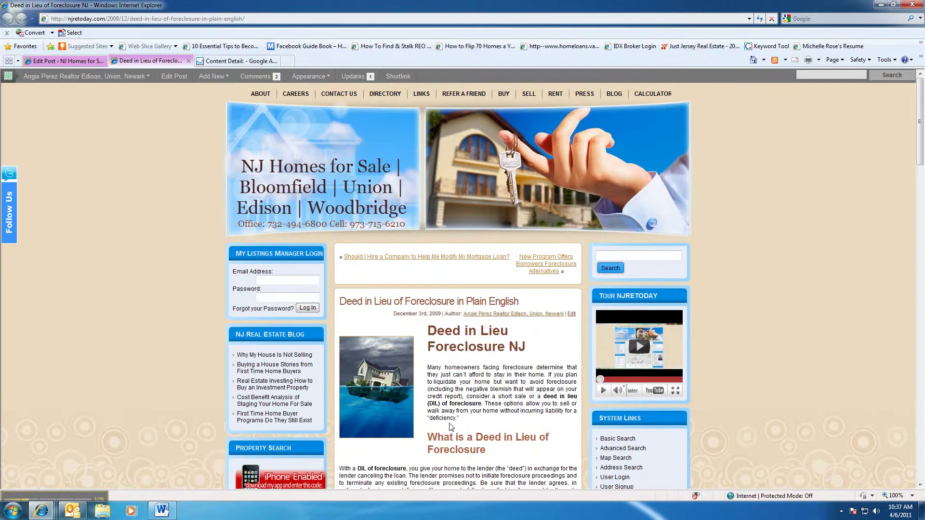
# Step: Compare the post's Visual and HTML views in the WordPress editor and consult the h1, h2 and h3 tag pairs in the Word document
pyautogui.click(51, 64)
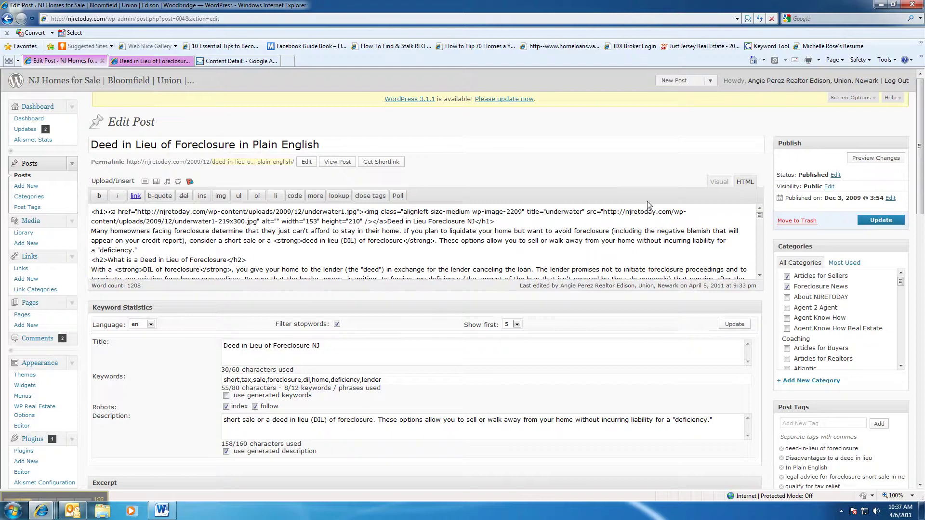
pyautogui.click(718, 183)
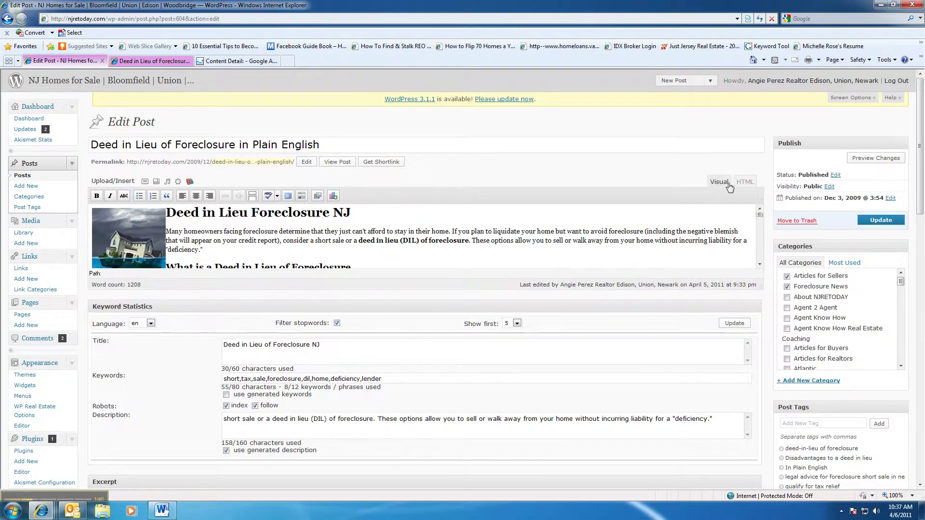
pyautogui.click(744, 184)
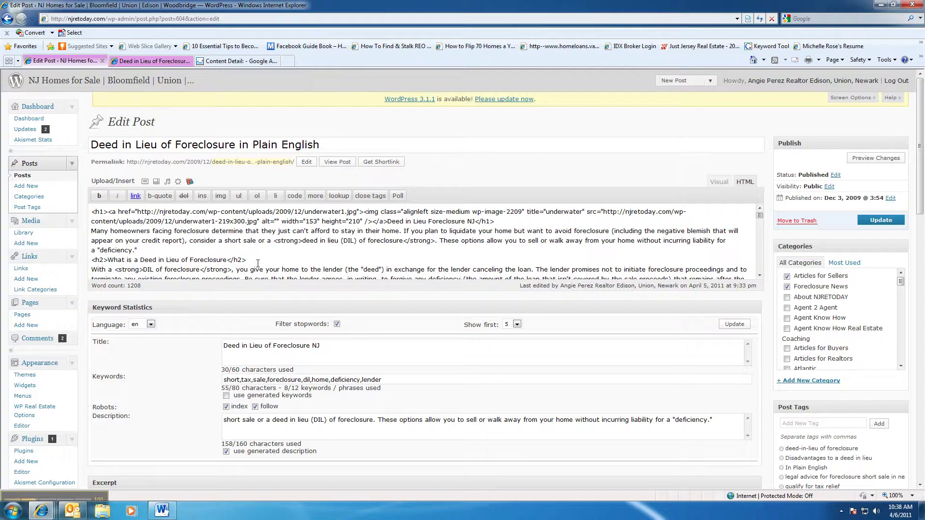
pyautogui.click(171, 514)
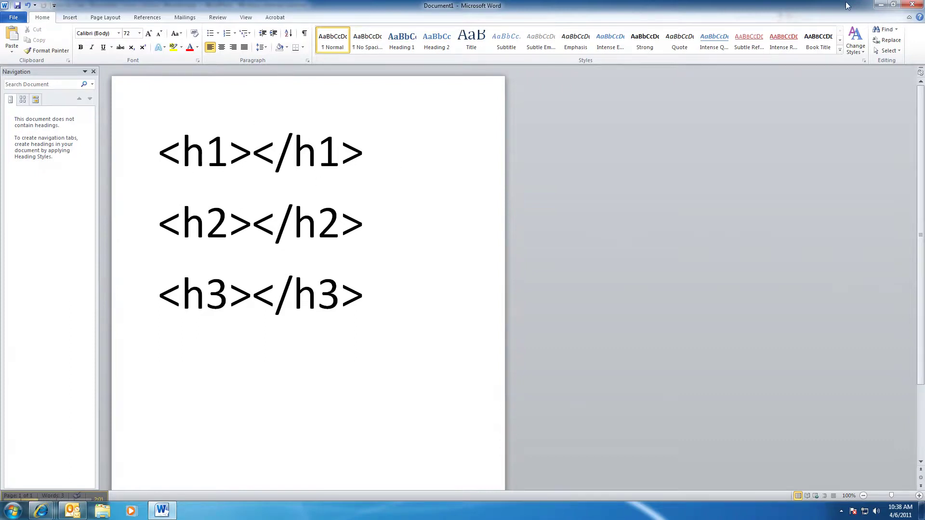
pyautogui.click(877, 6)
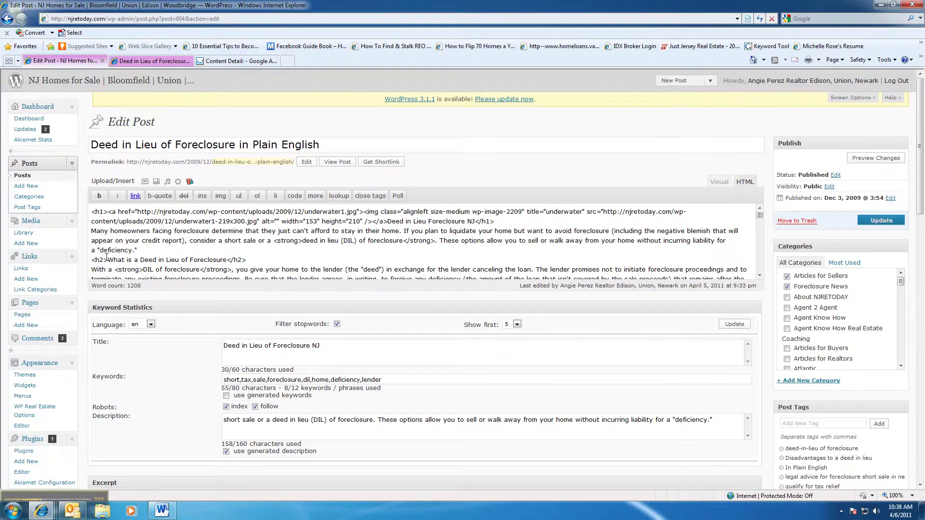
# Step: Examine the main heading and the definition, pros and cons subheadings in the published post
pyautogui.click(157, 61)
pyautogui.scroll(-3, 450, 386)
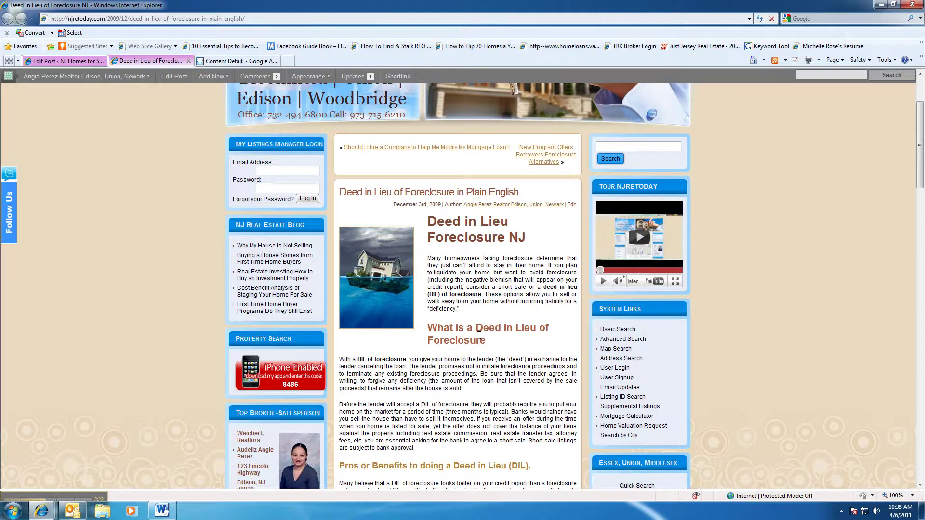
pyautogui.scroll(-5, 479, 336)
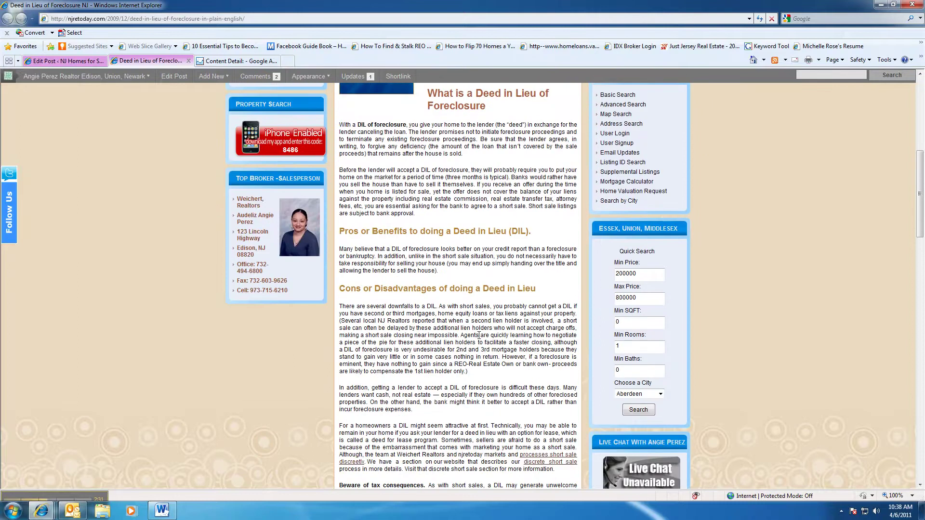
pyautogui.scroll(3, 478, 335)
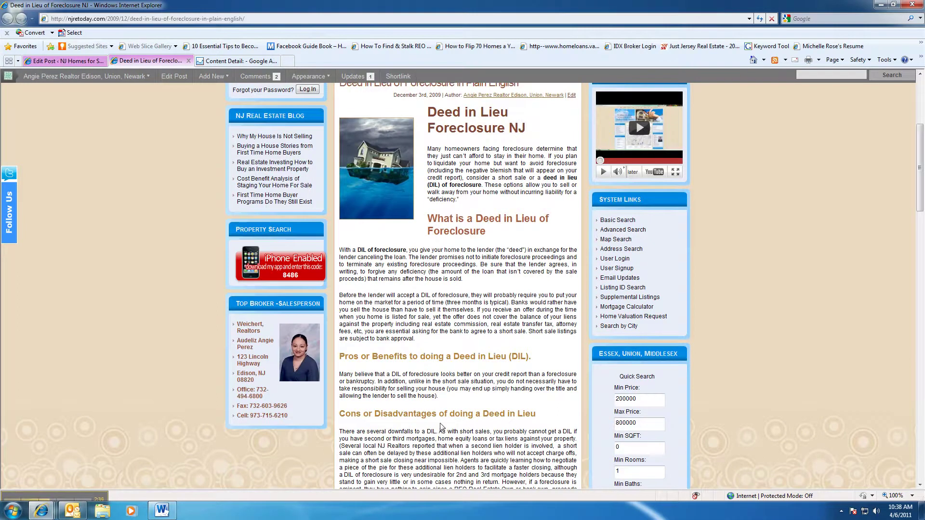
pyautogui.scroll(-2, 442, 423)
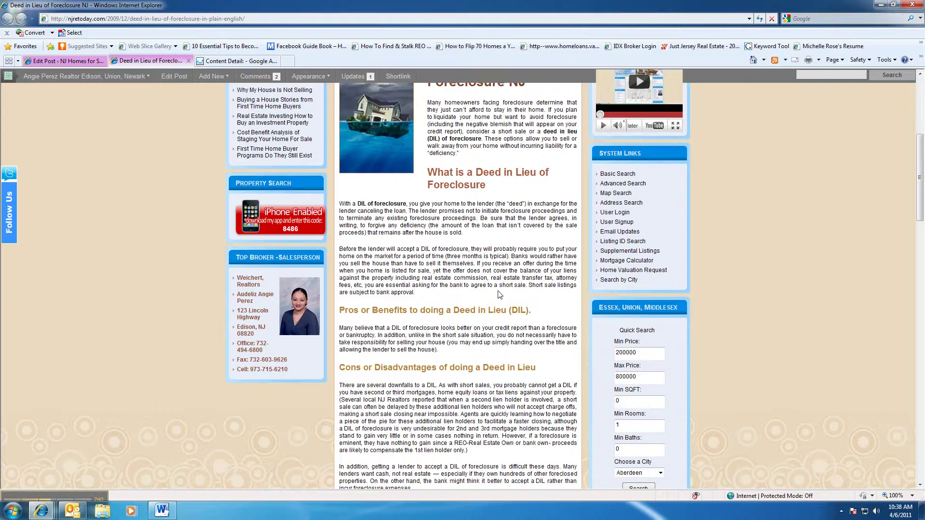
pyautogui.scroll(4, 459, 212)
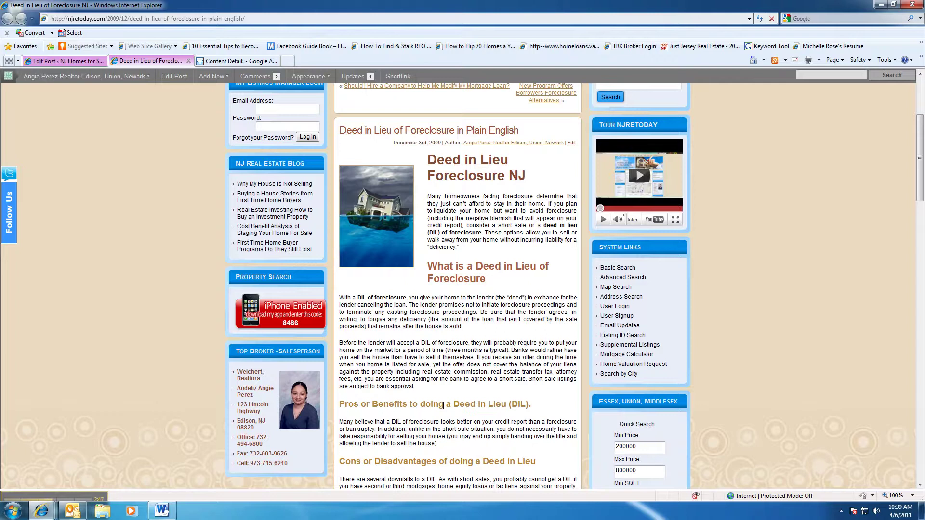
# Step: Highlight the underwater image's link and source code within the h1 heading of the post's HTML
pyautogui.click(64, 61)
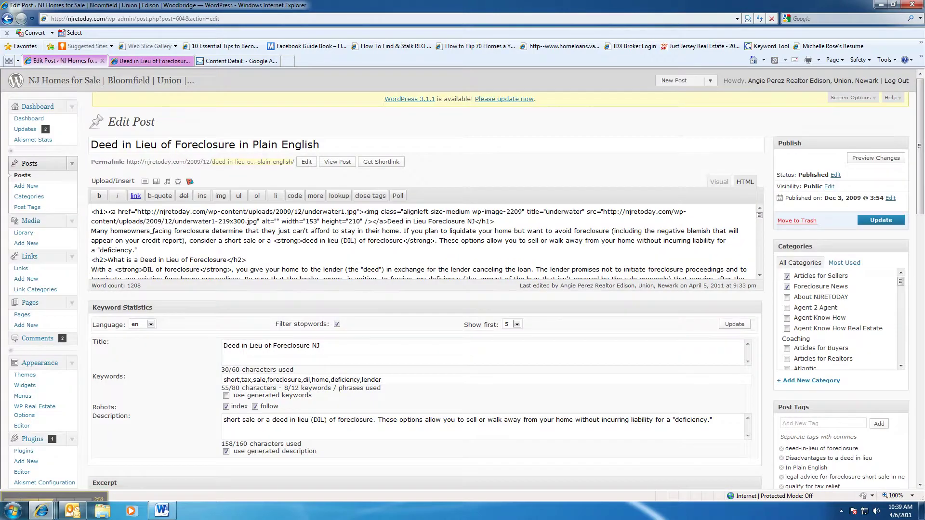
pyautogui.moveTo(137, 212); pyautogui.dragTo(346, 222)
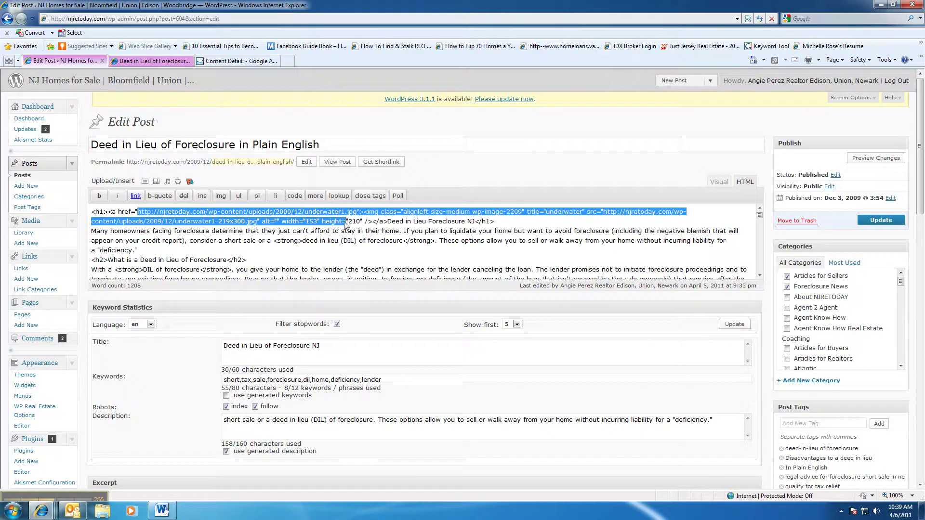
pyautogui.click(147, 183)
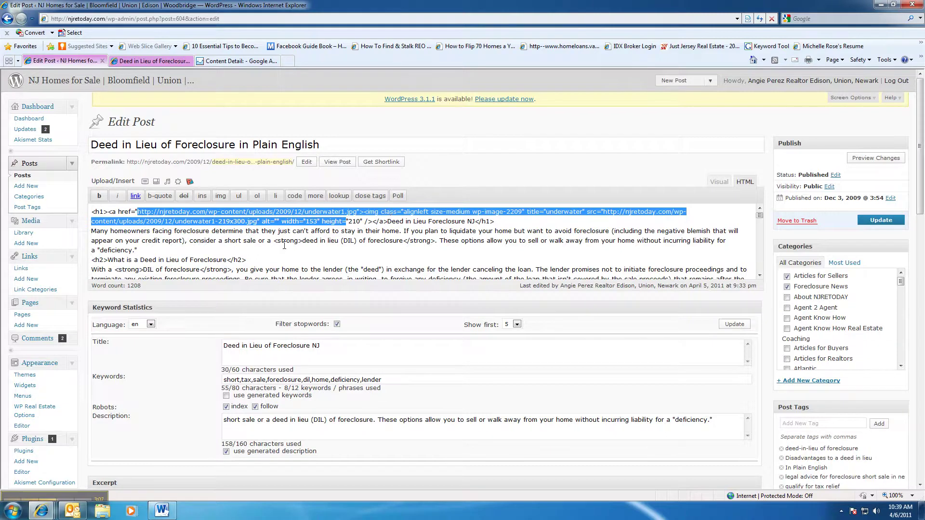
# Step: Look over the published post's tax sections and reopen its Google Analytics content report
pyautogui.click(162, 62)
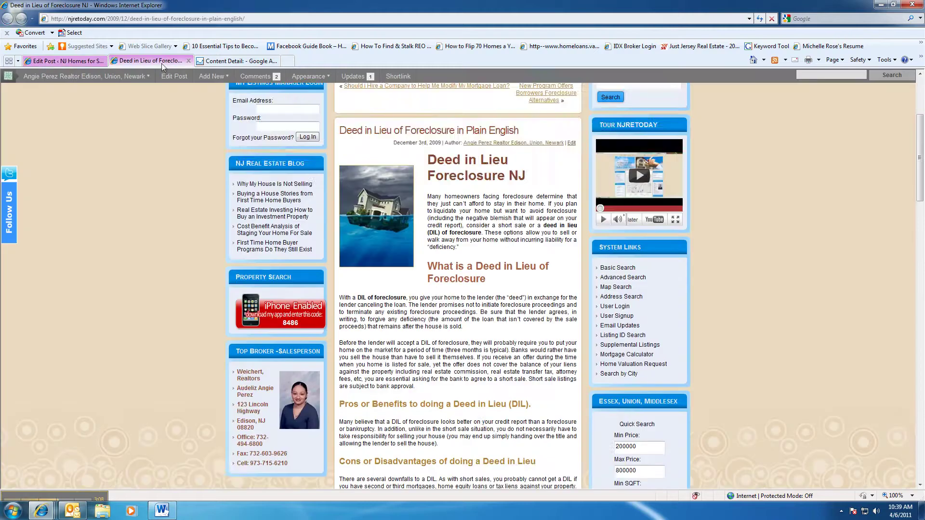
pyautogui.scroll(-7, 554, 314)
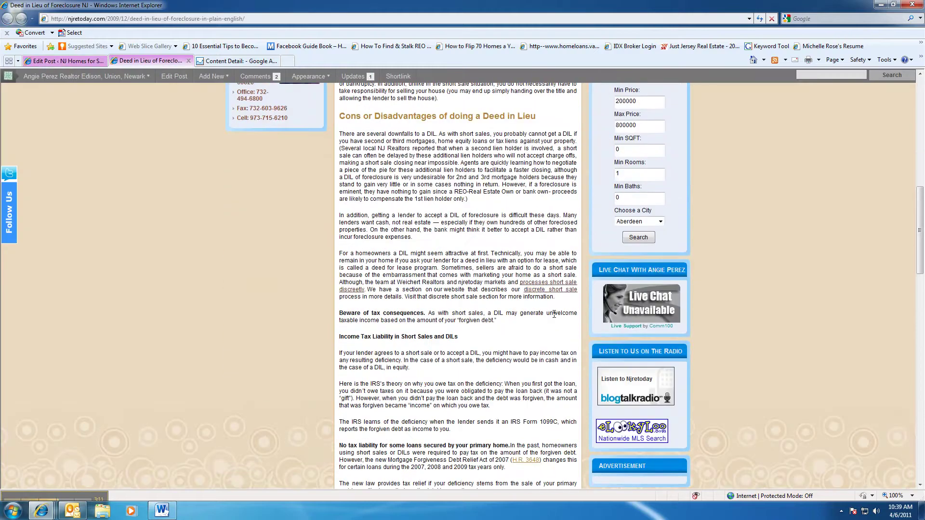
pyautogui.click(224, 61)
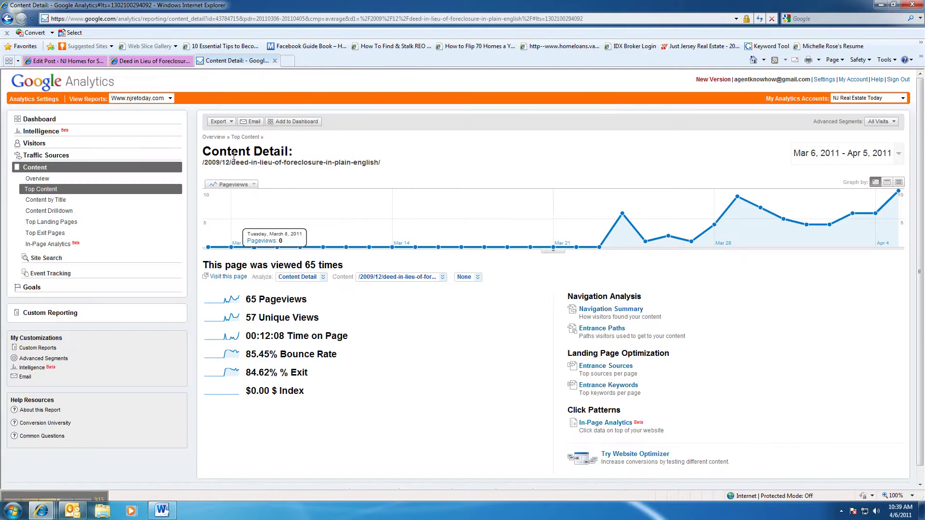
# Step: Review the published post again from its tax section back up to the main heading
pyautogui.click(177, 62)
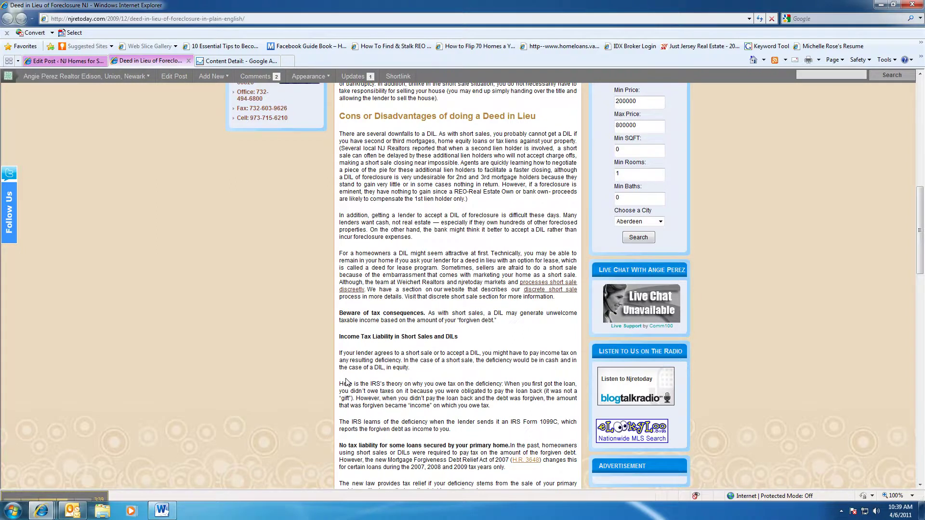
pyautogui.scroll(2, 346, 382)
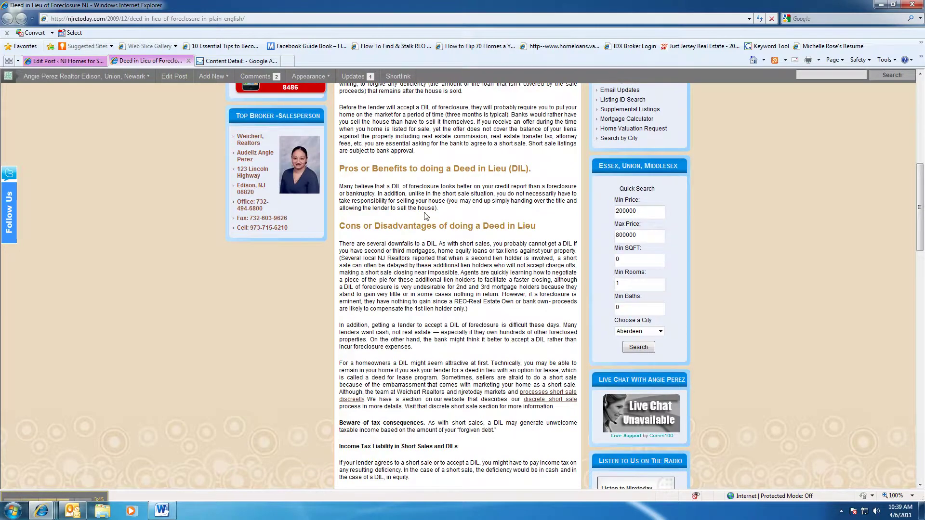
pyautogui.scroll(1, 443, 296)
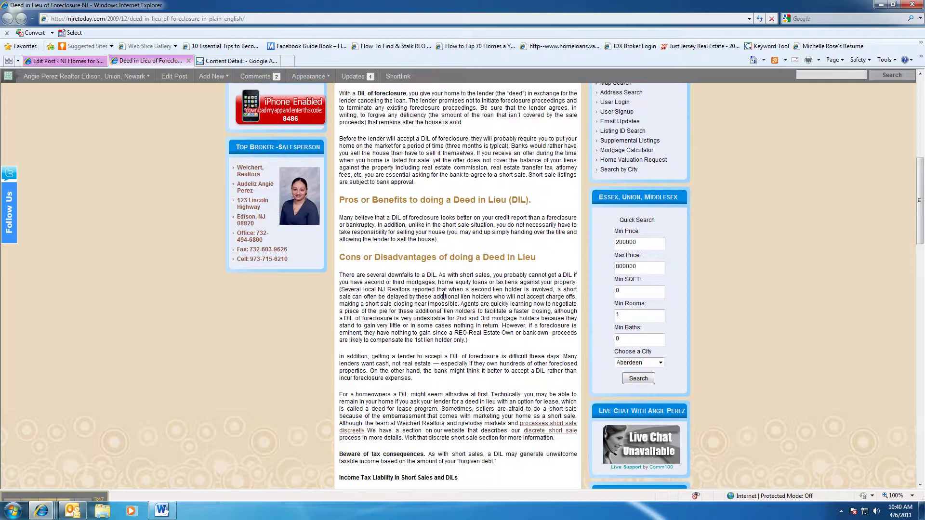
pyautogui.scroll(6, 443, 295)
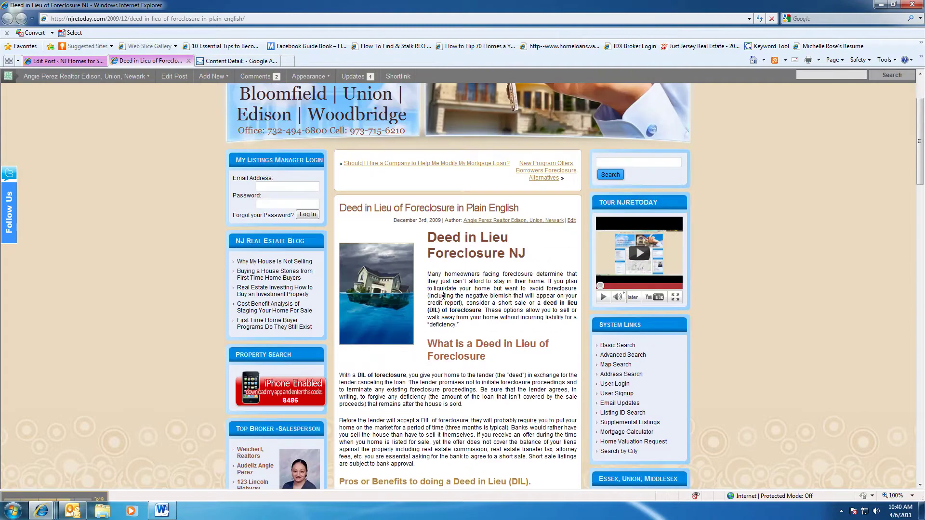
pyautogui.scroll(2, 443, 295)
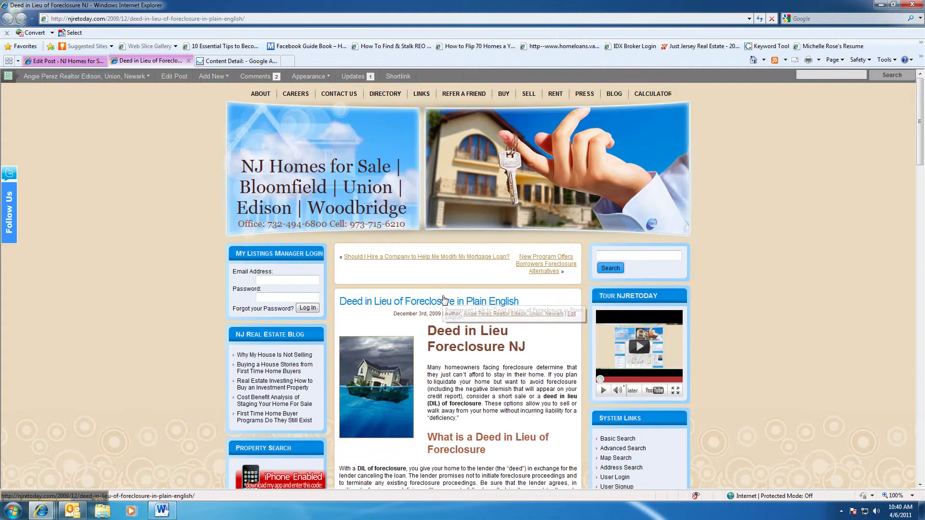
pyautogui.scroll(-1, 443, 296)
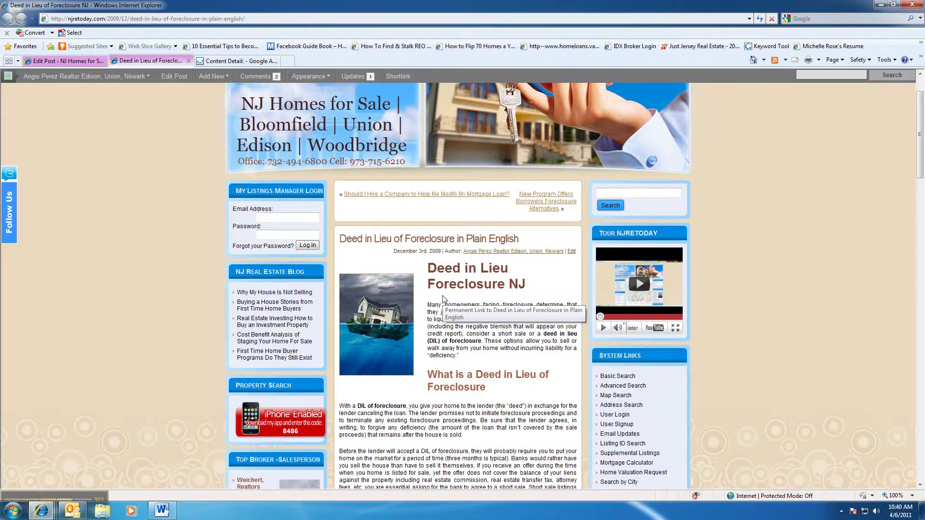